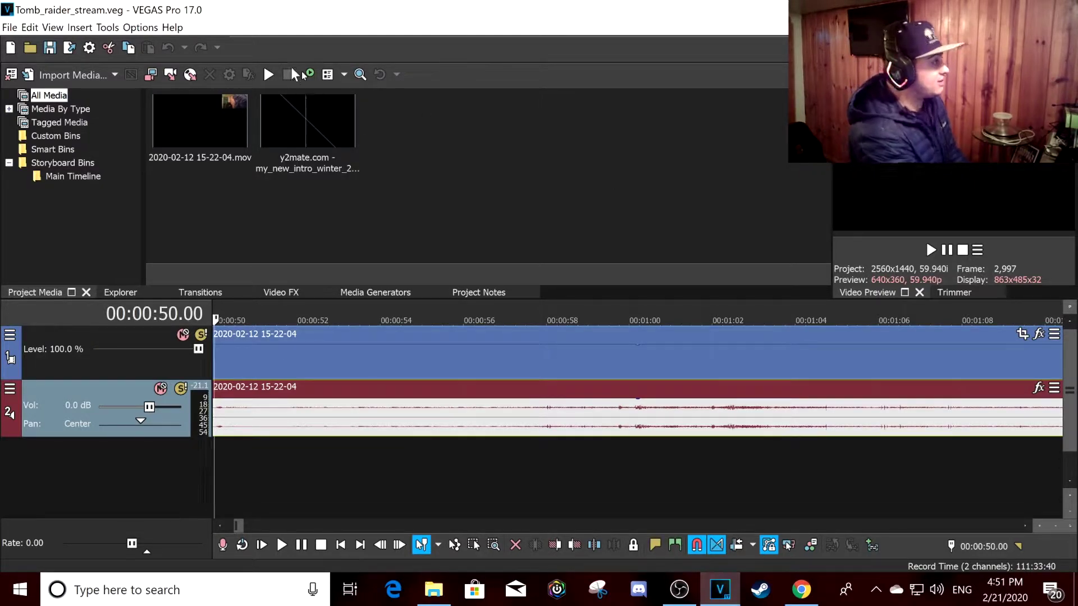
# - Select the 6500 dynamic RAM preview value in Video preferences, then close Preferences
pyautogui.click(142, 28)
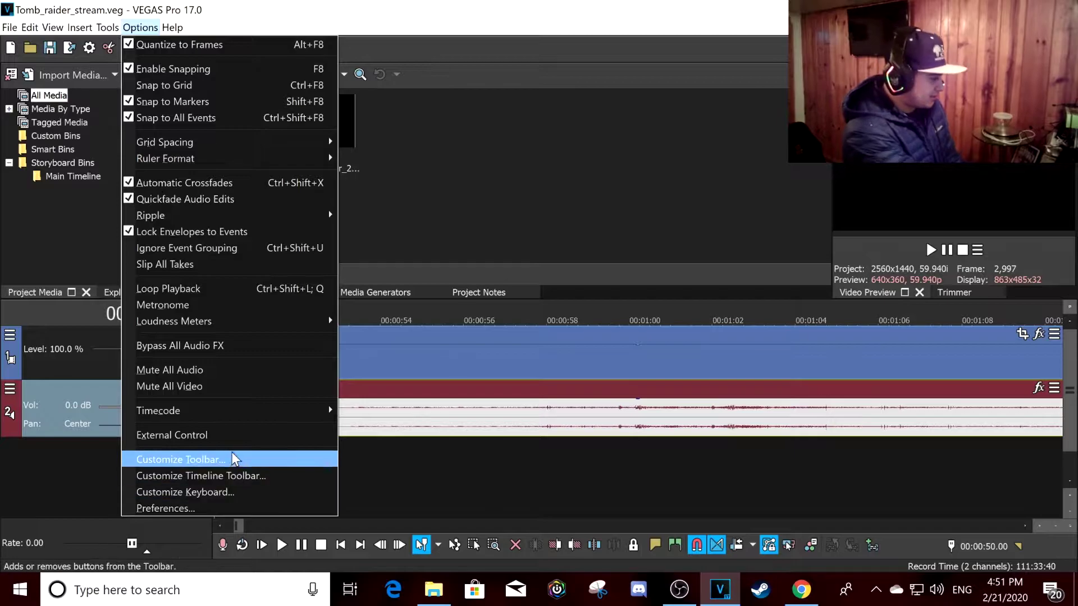
pyautogui.click(232, 506)
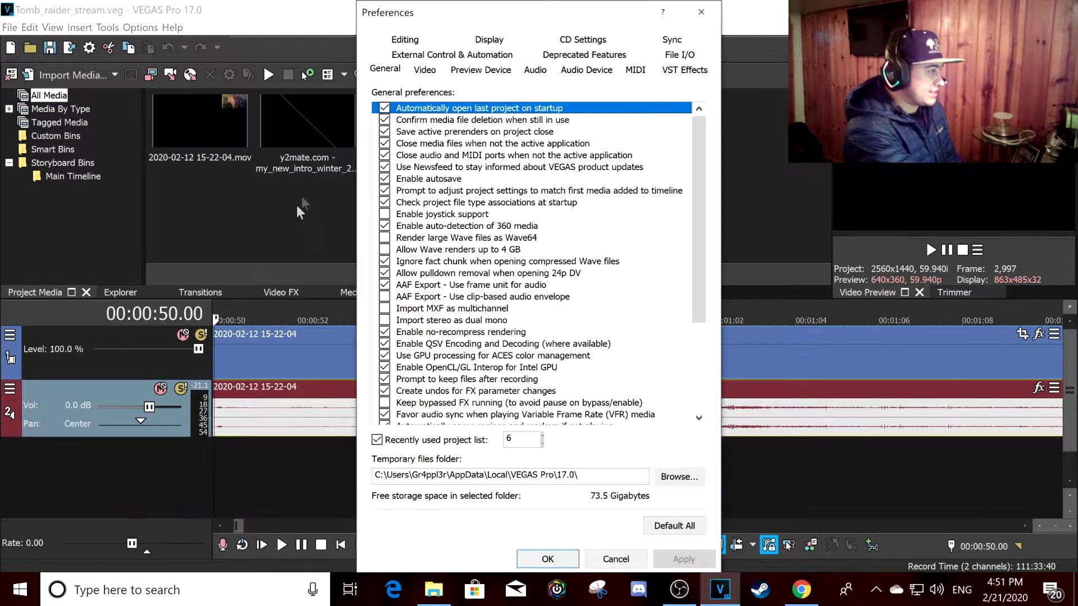
pyautogui.click(425, 70)
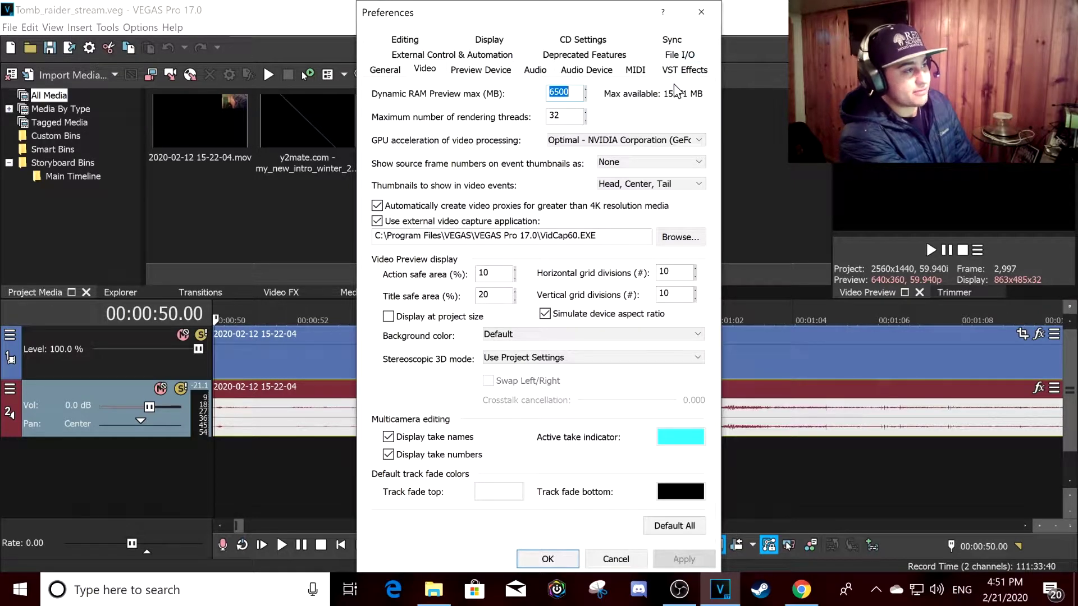
pyautogui.click(558, 93)
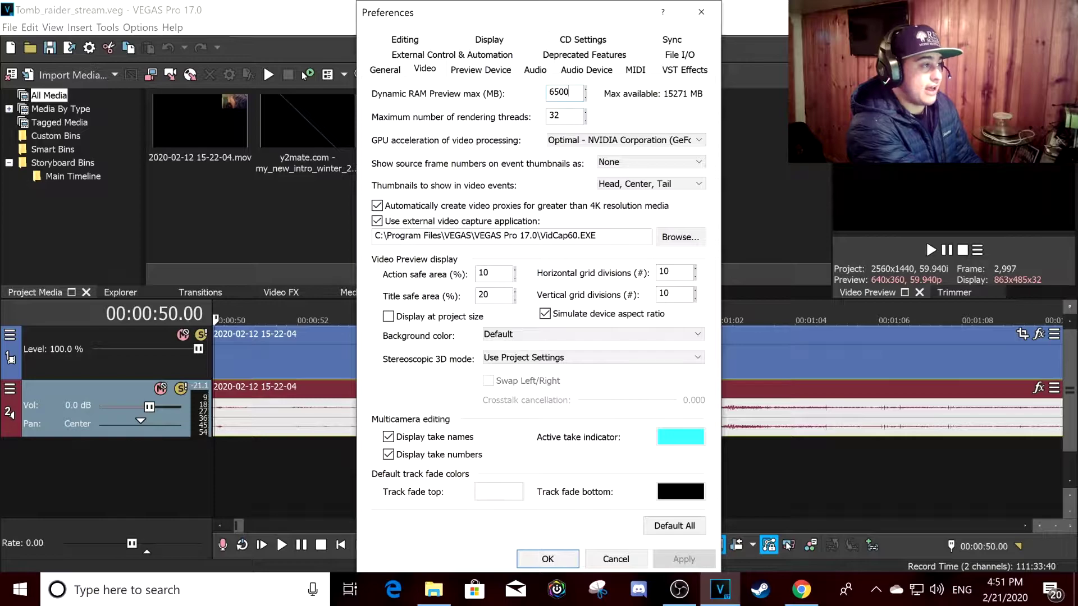
pyautogui.hotkey('ctrl', 'a')
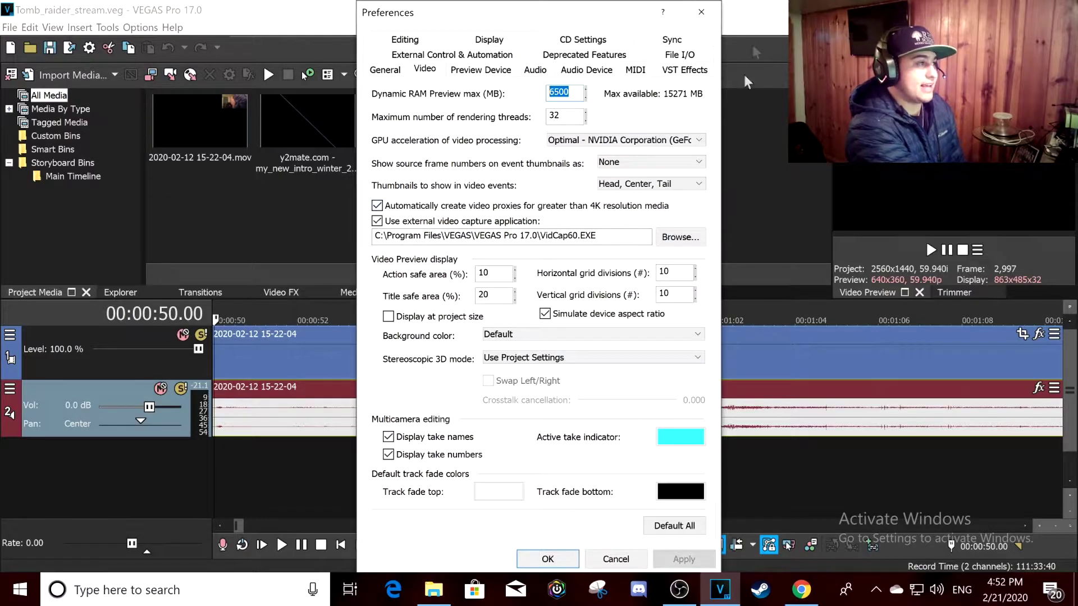
pyautogui.click(701, 12)
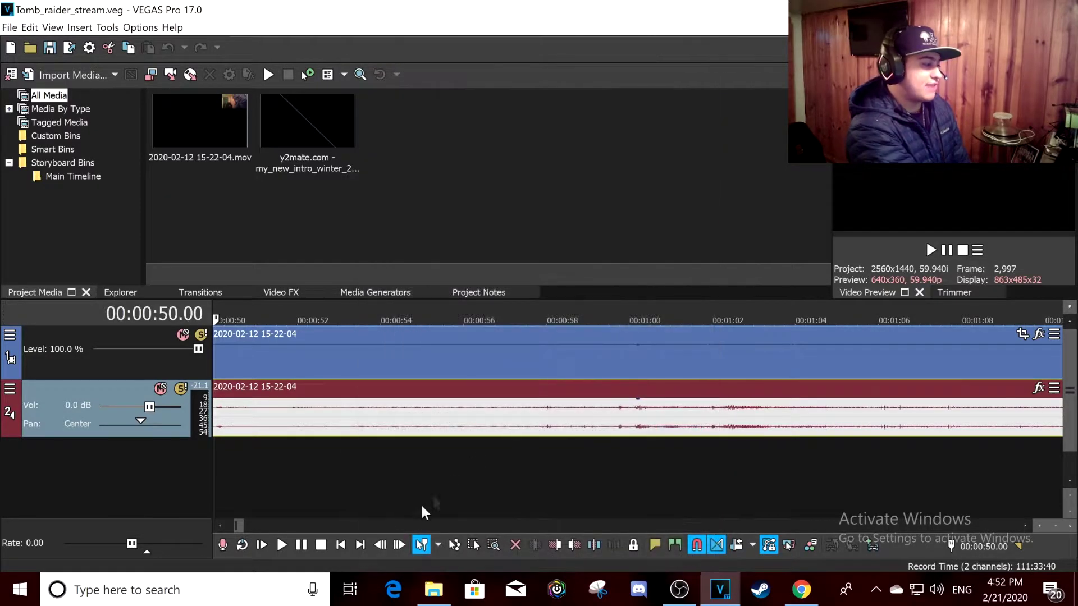
# - Play the recording, skipping ahead to about 56 s and 1:06, then stop and return to 00:00:58.03
pyautogui.click(318, 416)
pyautogui.press('space')
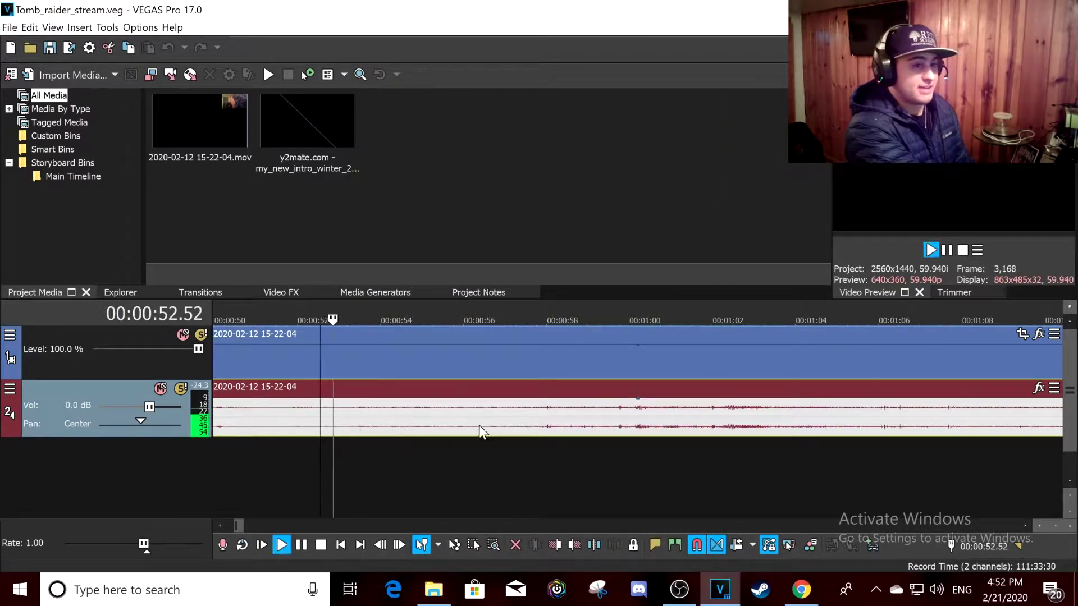
pyautogui.click(496, 425)
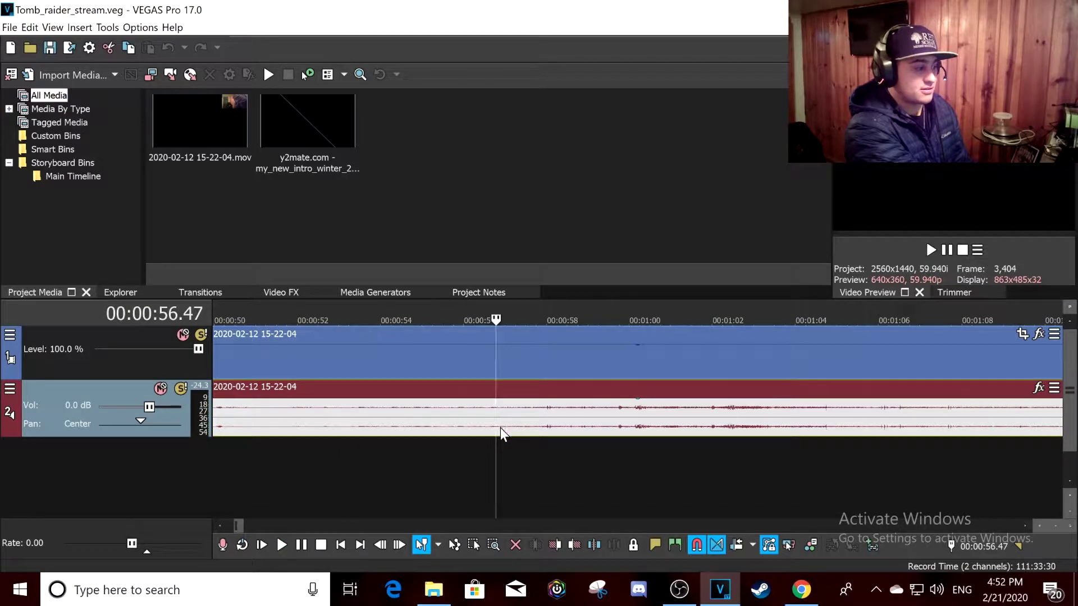
pyautogui.click(894, 425)
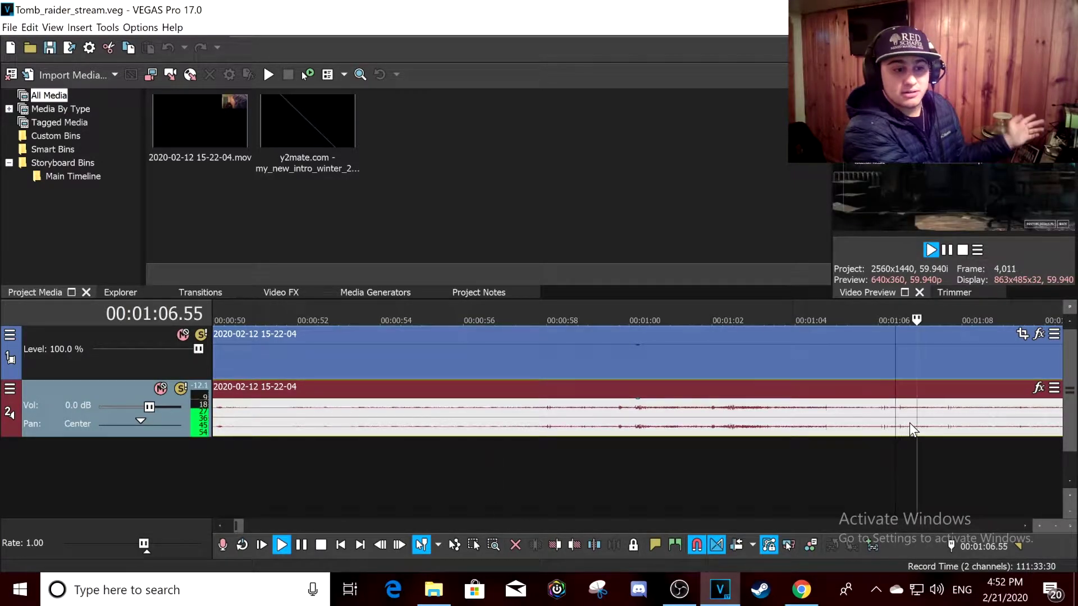
pyautogui.press('space')
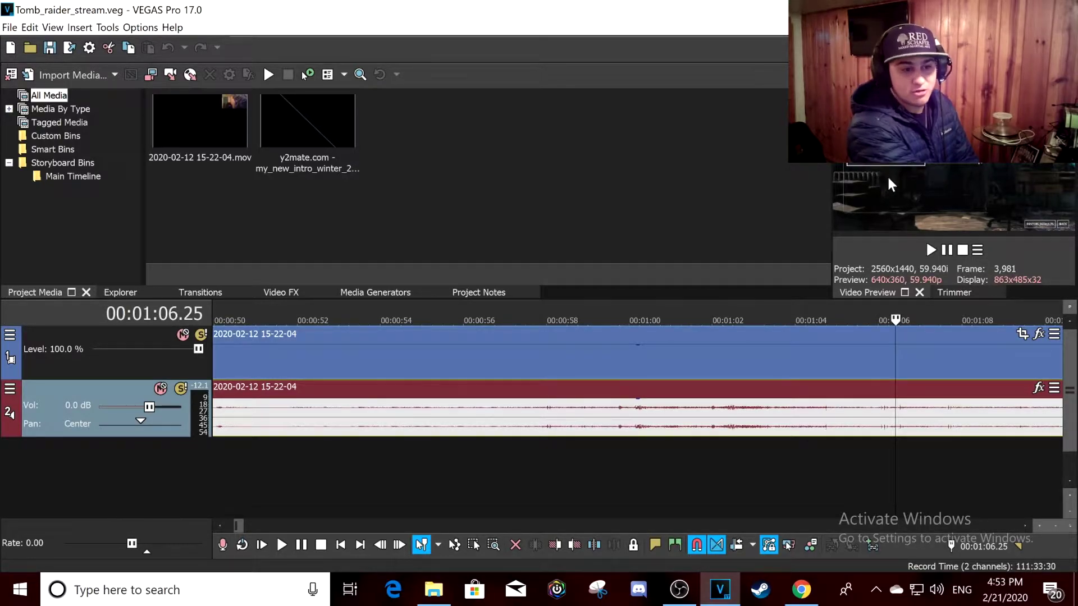
pyautogui.click(560, 459)
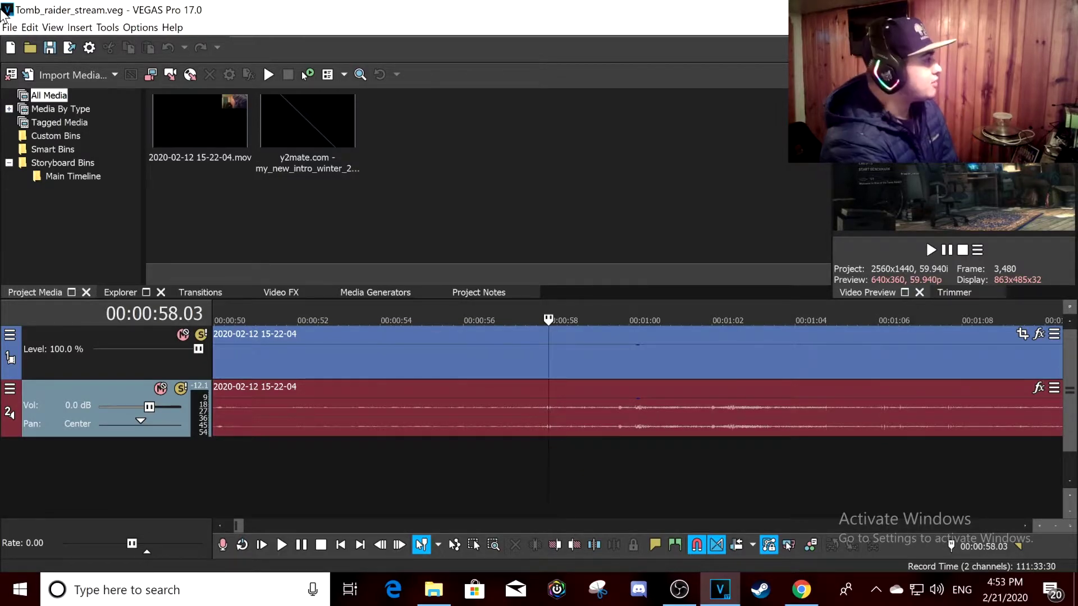
# - Choose File > New to open the New Project dialog on the HD 1080-60i template
pyautogui.click(9, 27)
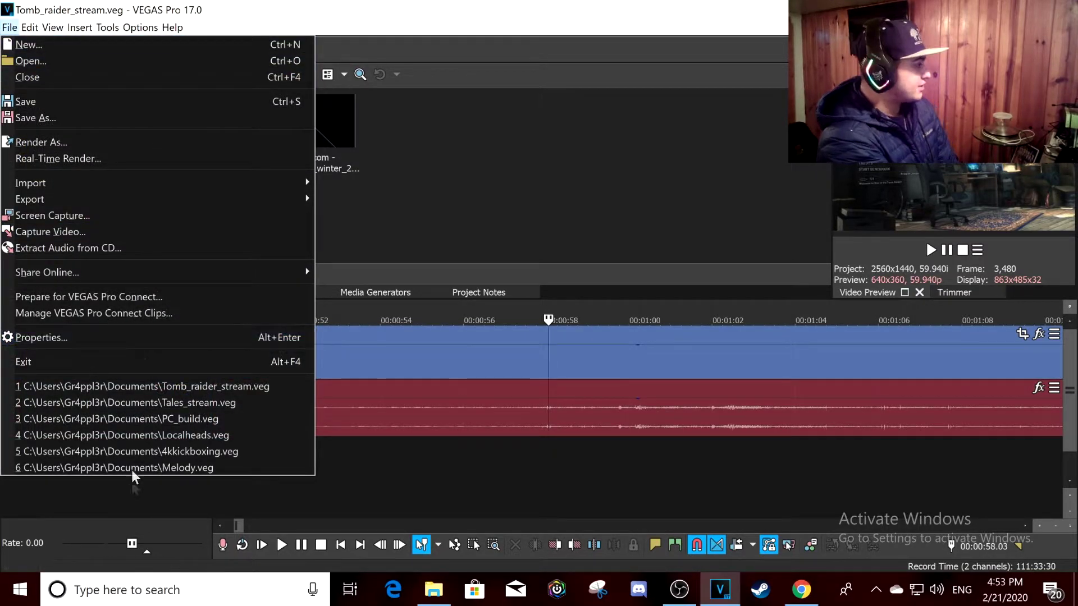
pyautogui.click(405, 215)
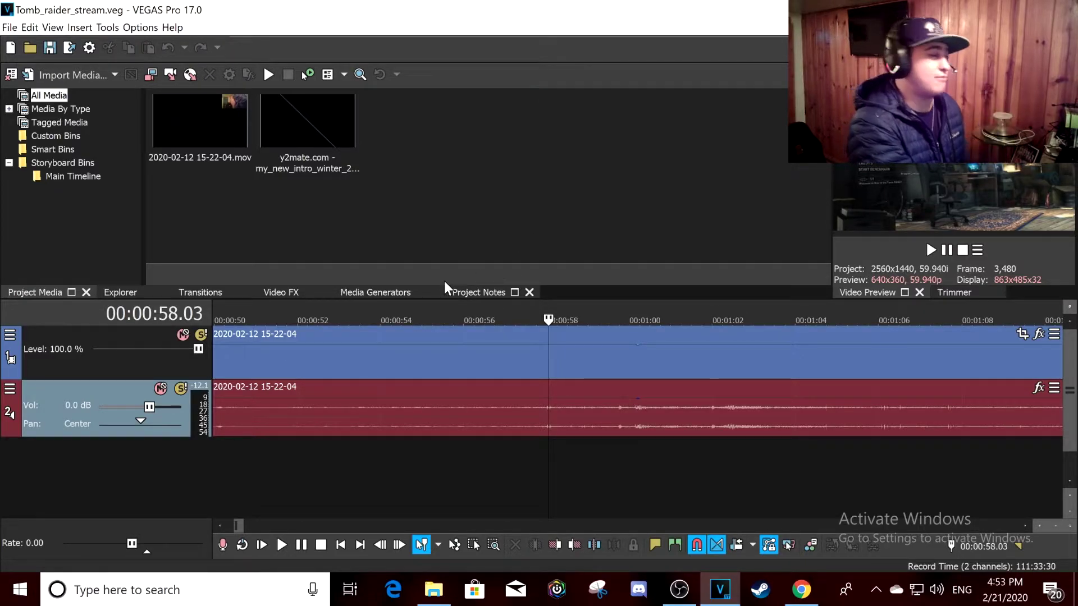
pyautogui.click(10, 27)
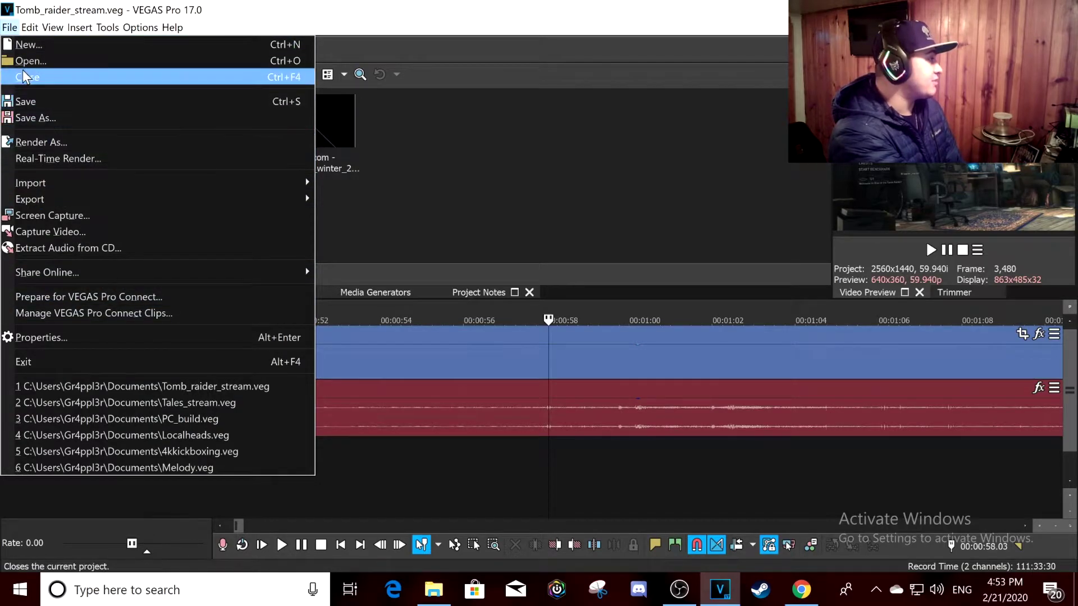
pyautogui.click(33, 43)
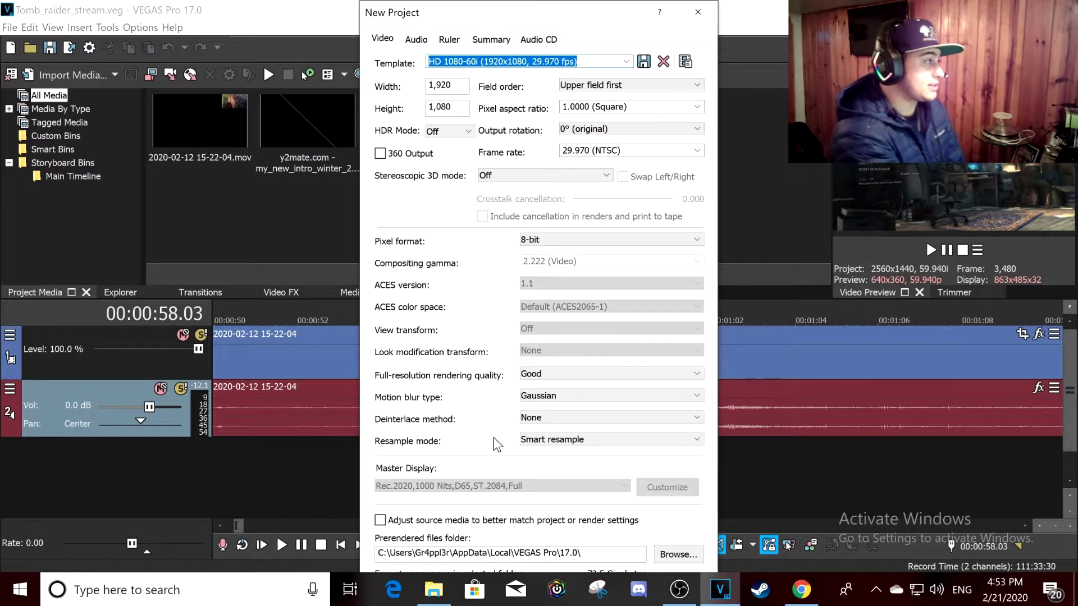
# - Keep HD 1080-60i with Smart resample, set Smart adaptive (GPU only) deinterlacing and Best rendering quality
pyautogui.click(626, 60)
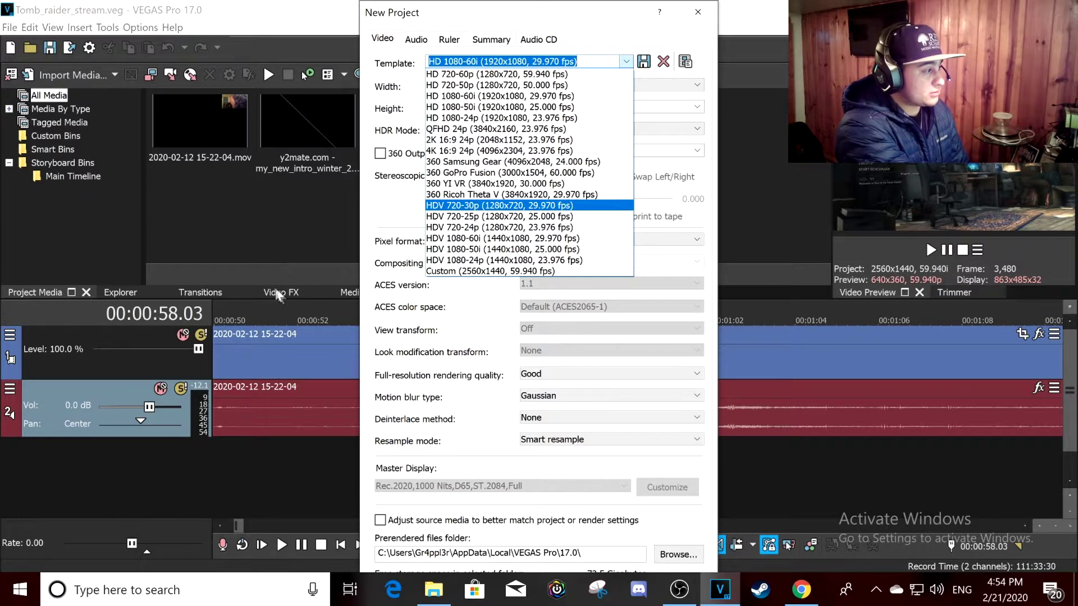
pyautogui.click(396, 205)
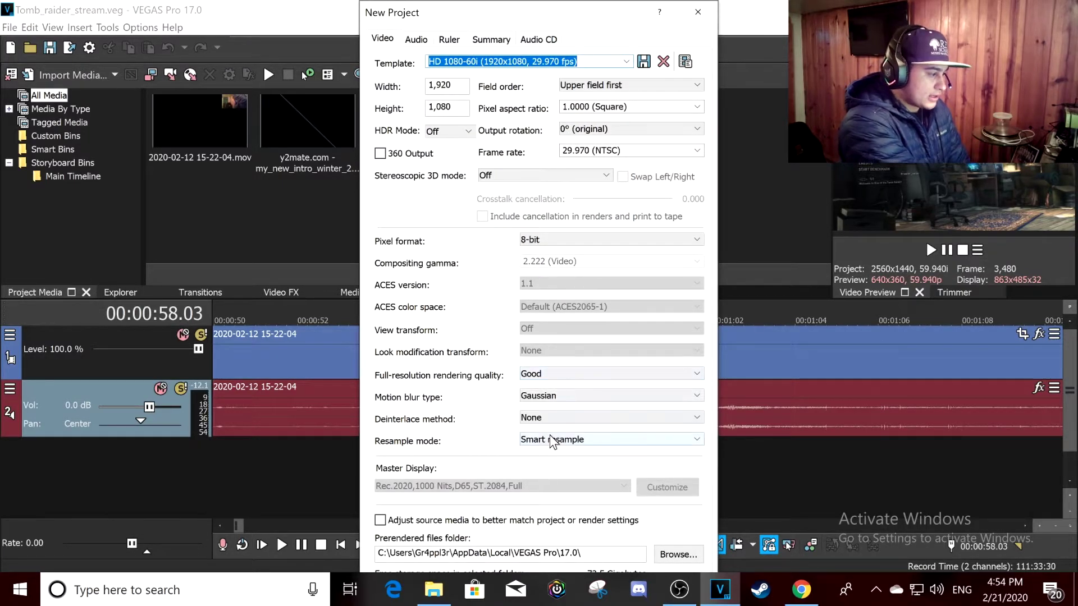
pyautogui.click(553, 419)
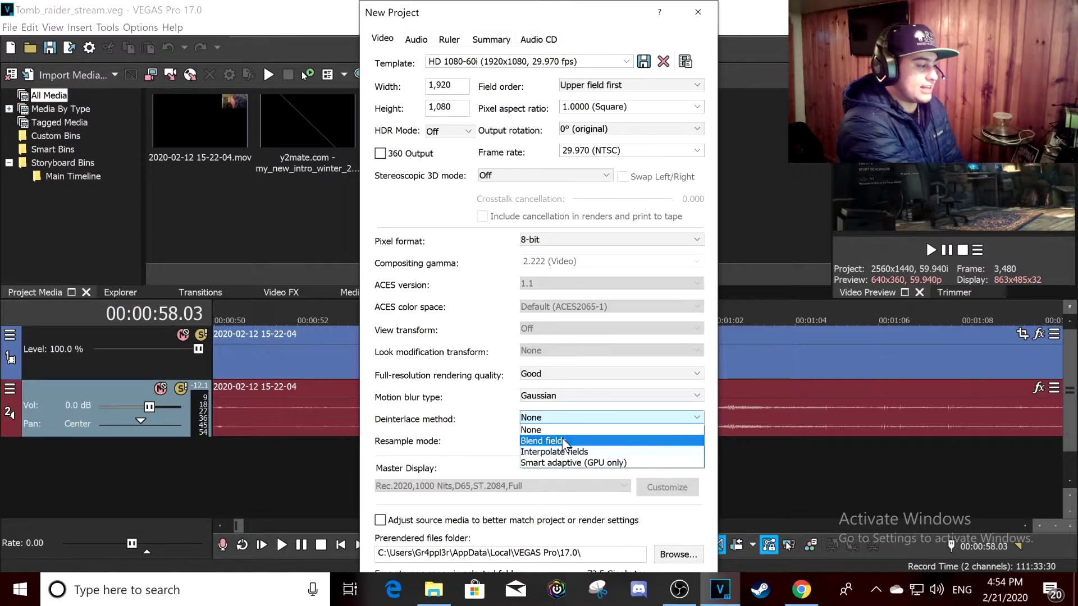
pyautogui.click(573, 463)
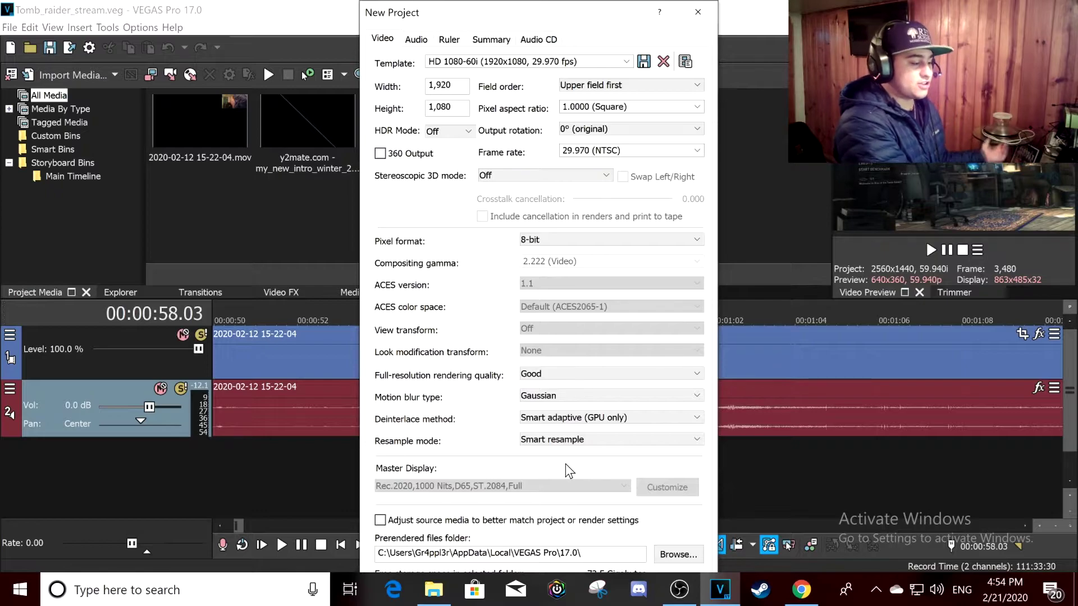
pyautogui.click(550, 446)
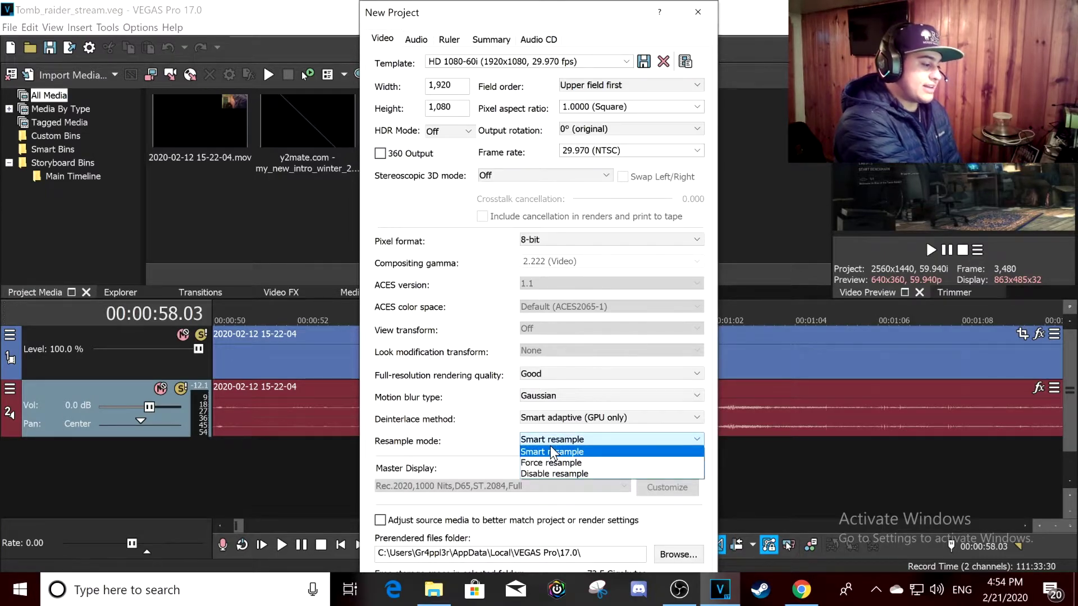
pyautogui.click(550, 446)
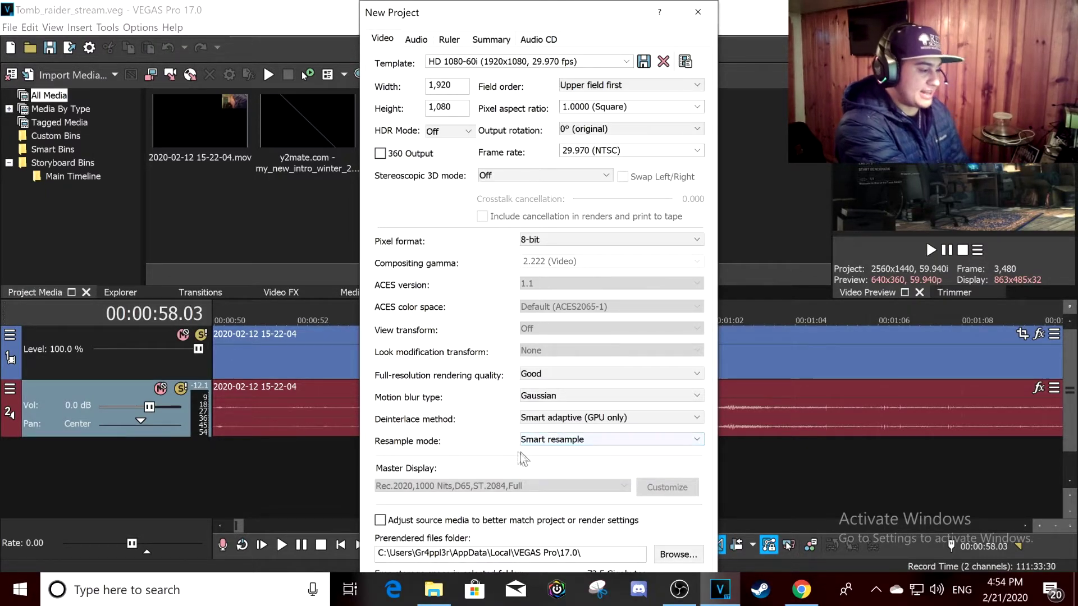
pyautogui.click(558, 373)
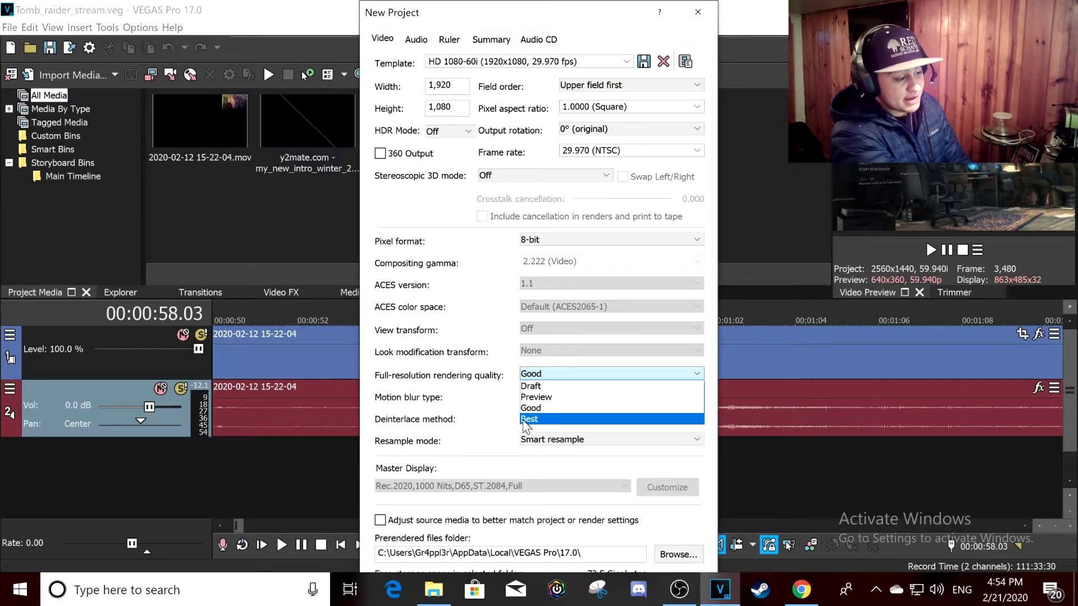
pyautogui.click(533, 427)
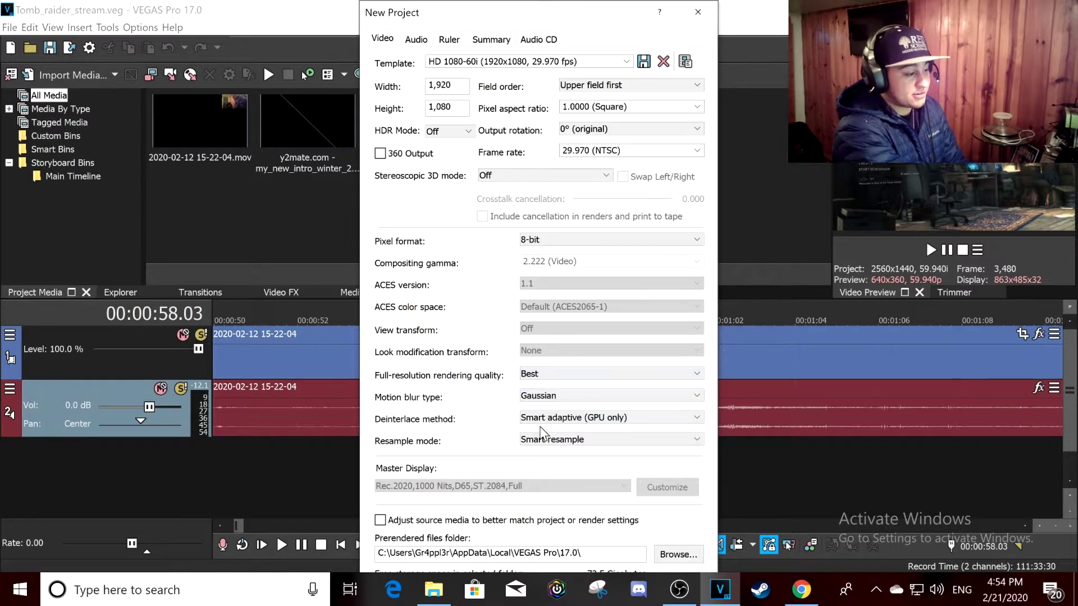
pyautogui.click(449, 40)
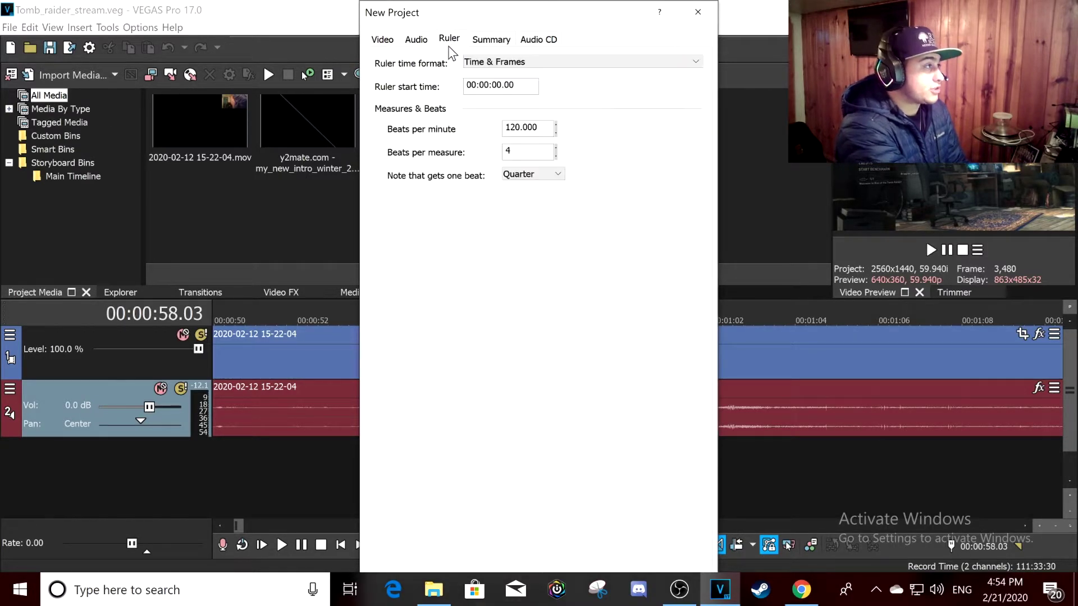
# - Keep the 48,000 Hz sample rate and Good resample quality, then close the New Project dialog
pyautogui.click(418, 41)
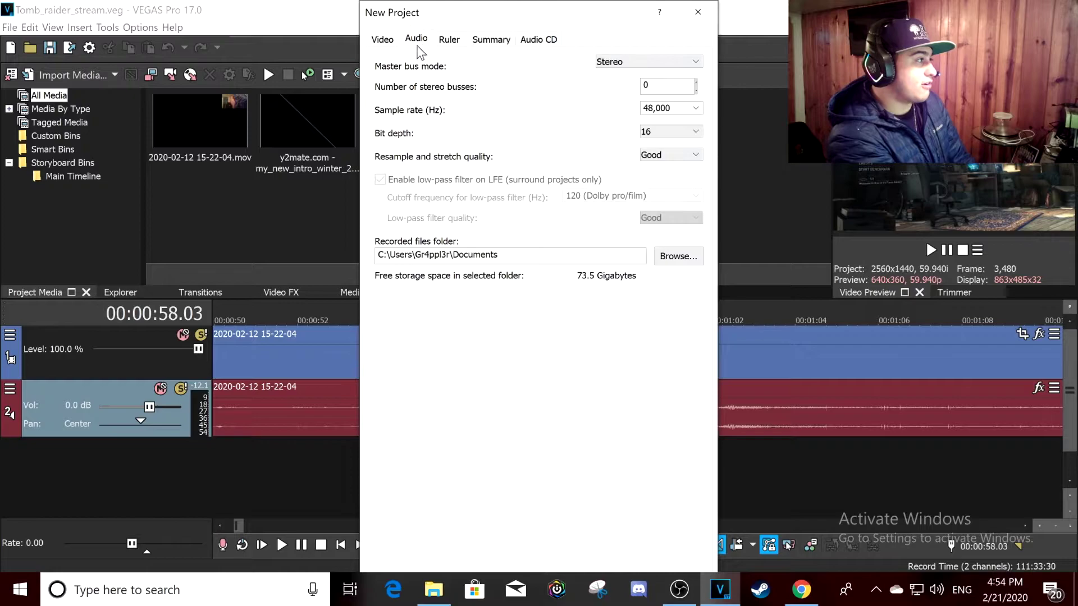
pyautogui.doubleClick(692, 107)
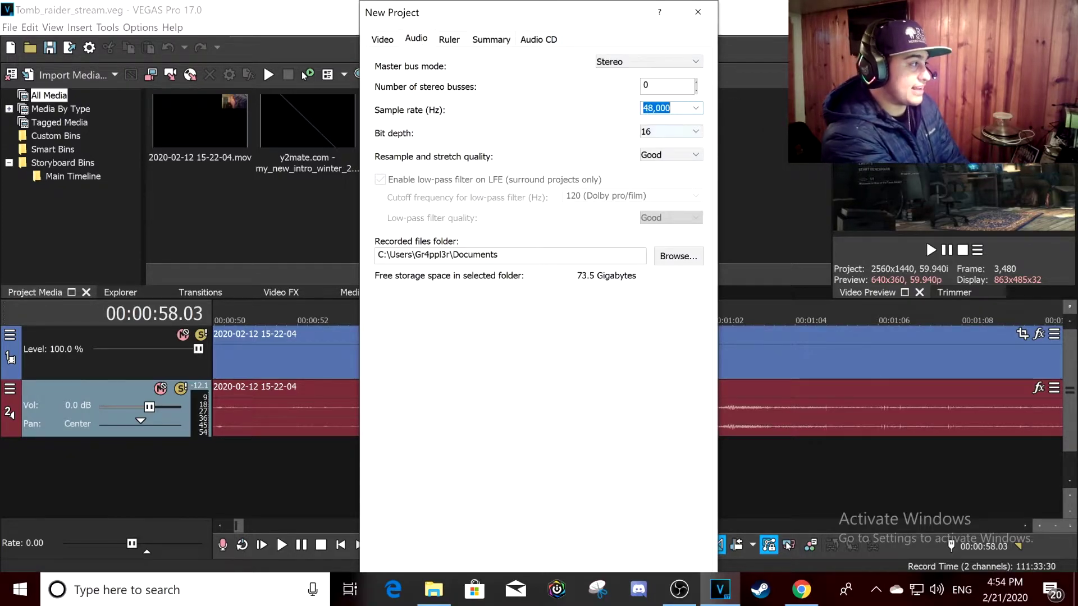
pyautogui.click(678, 157)
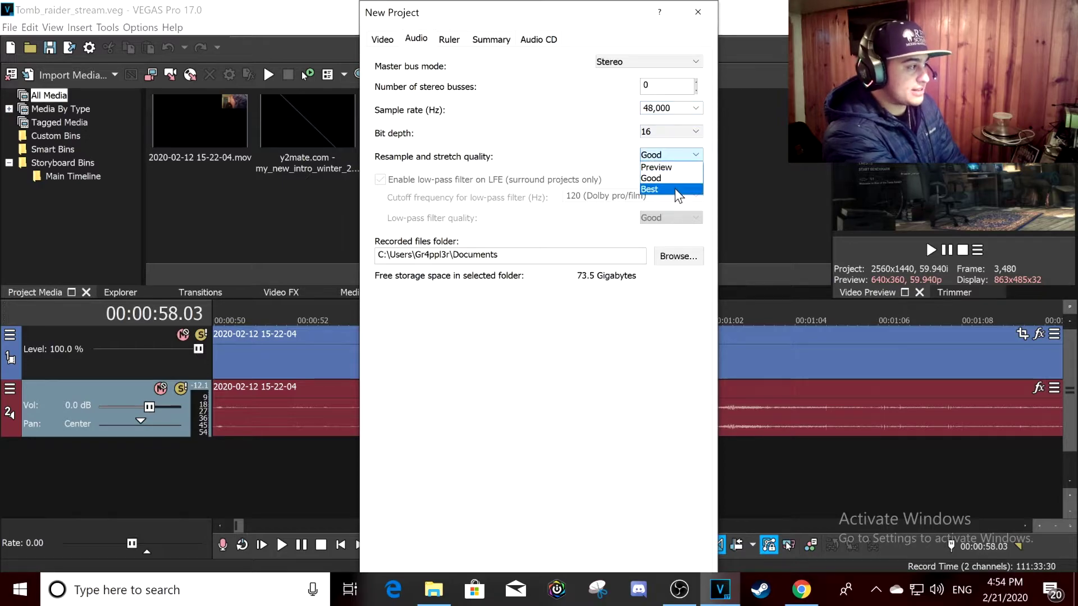
pyautogui.click(559, 151)
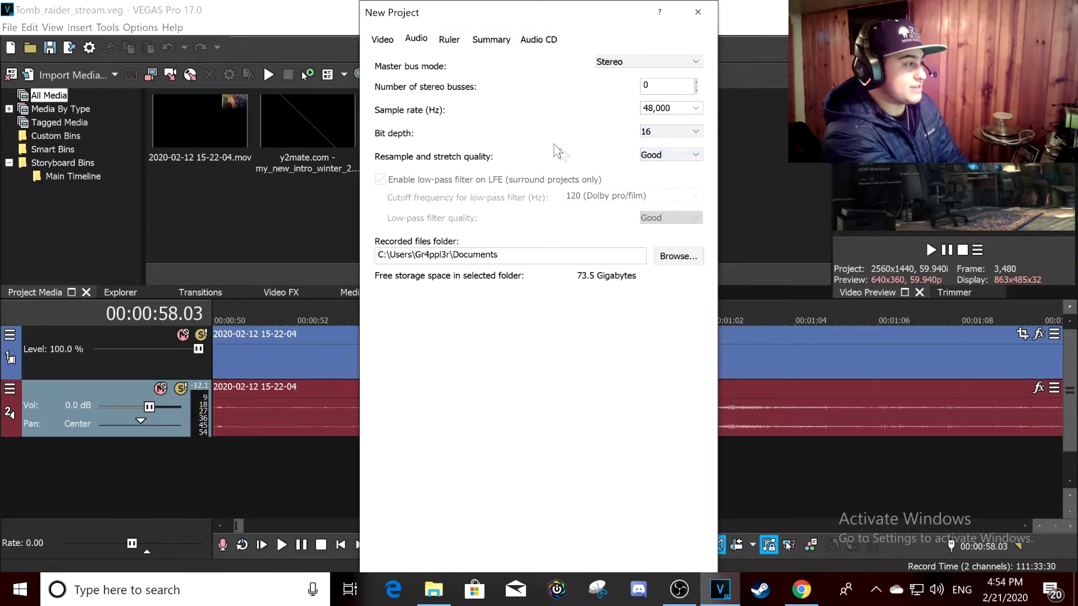
pyautogui.click(382, 40)
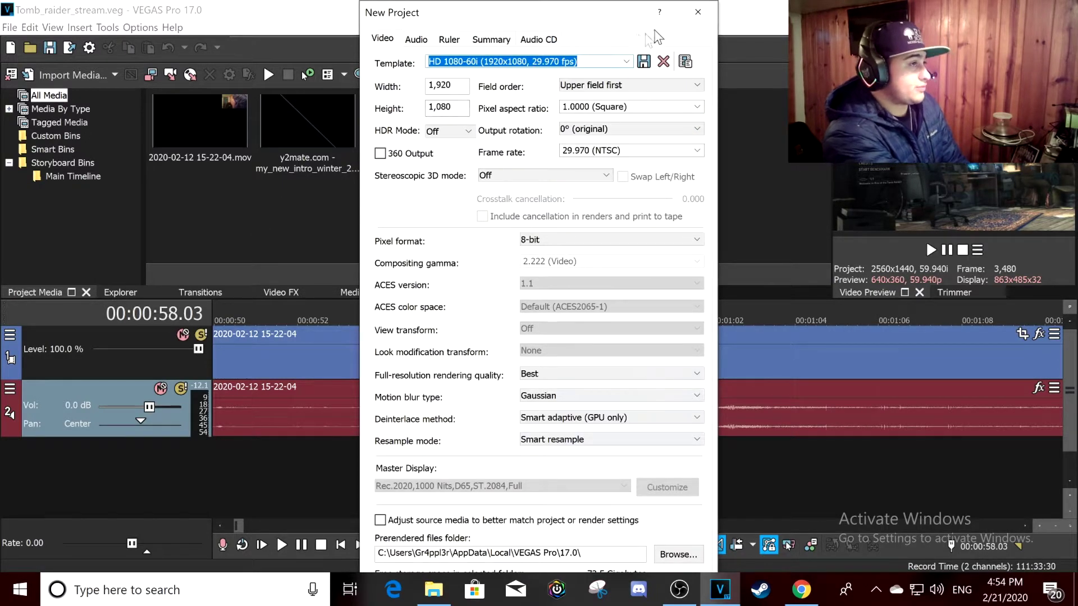
pyautogui.click(698, 12)
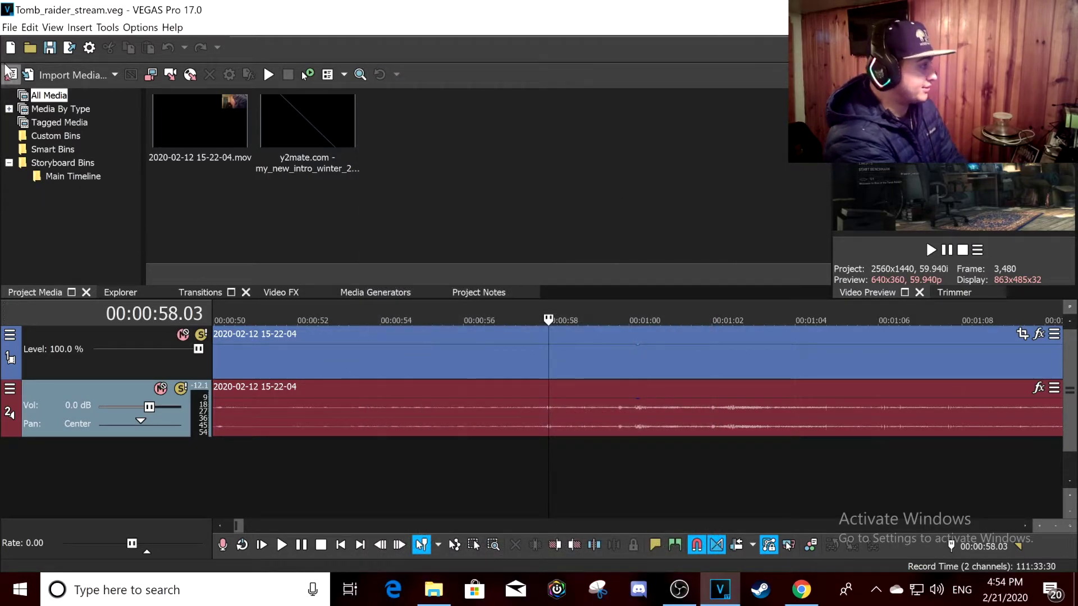
# - Open Render As and open custom settings for the Internet HD 1080p 59.94 fps (NVIDIA NVENC) template
pyautogui.click(9, 26)
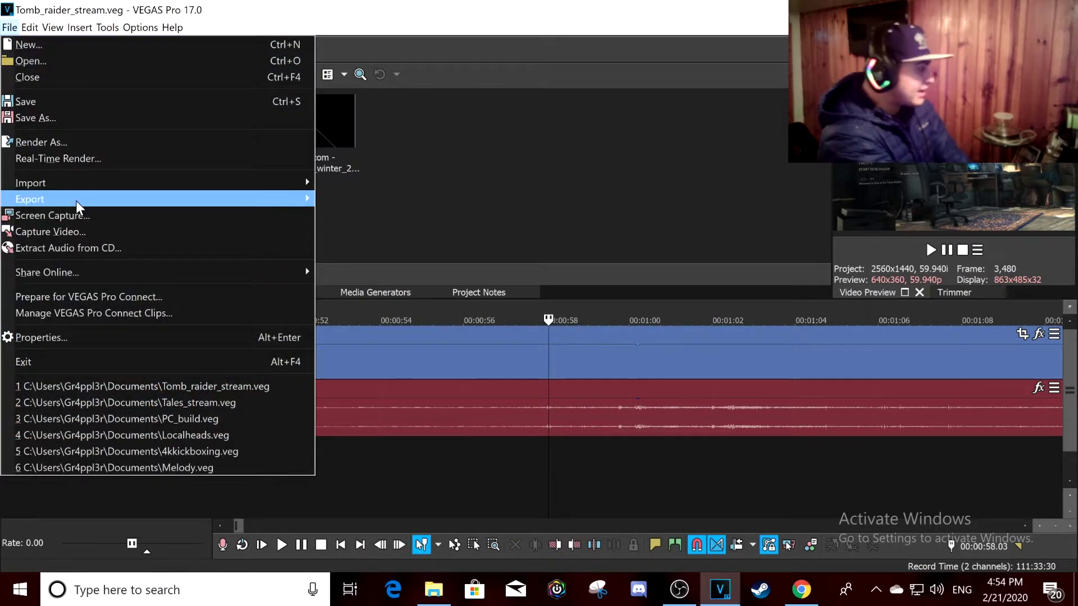
pyautogui.moveTo(76, 200)
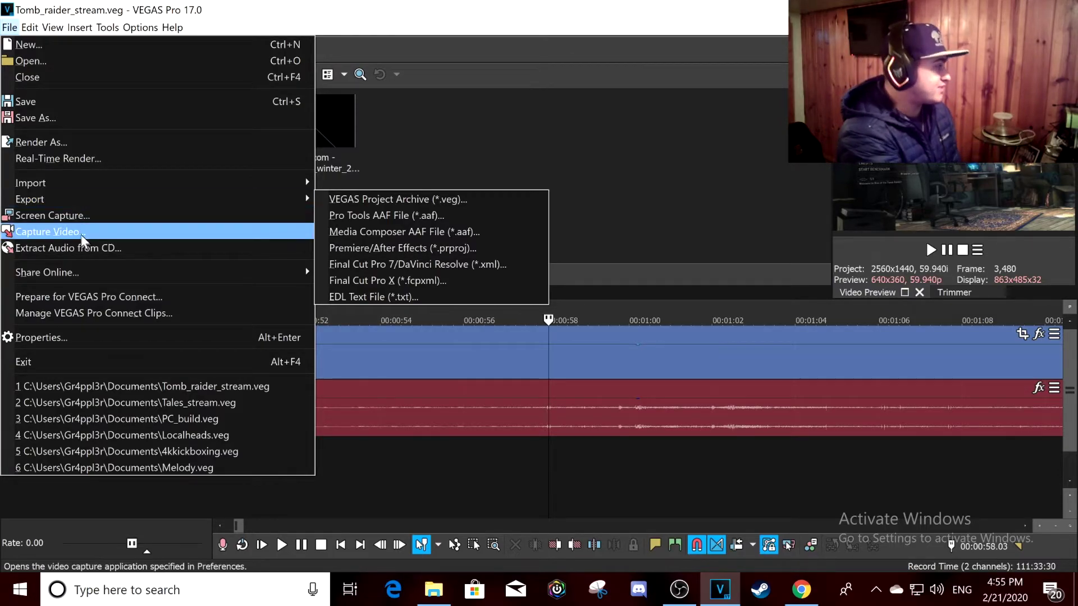
pyautogui.click(66, 143)
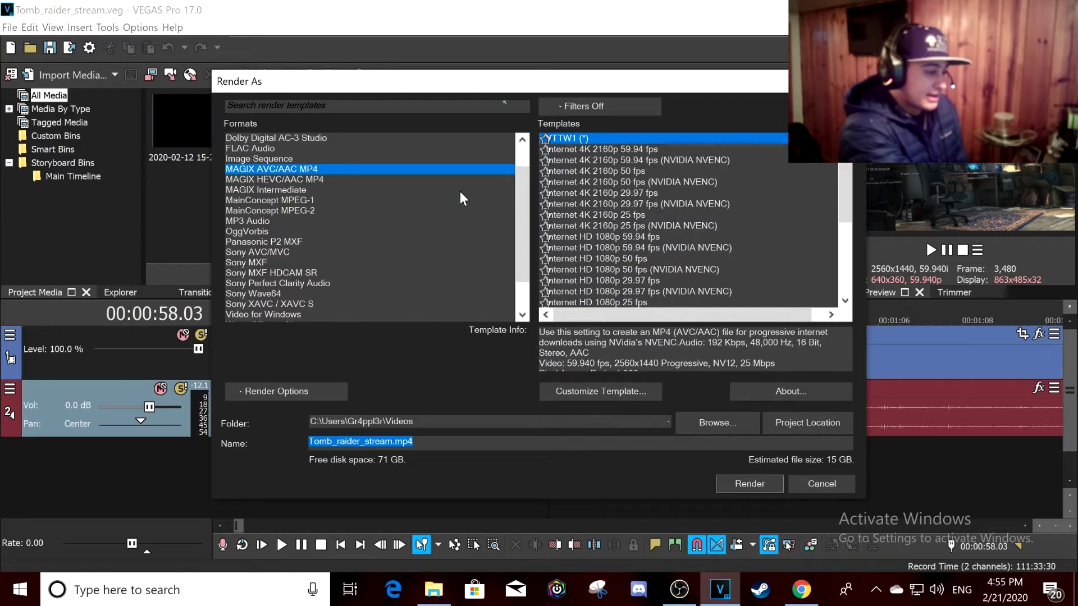
pyautogui.scroll(-3, 578, 197)
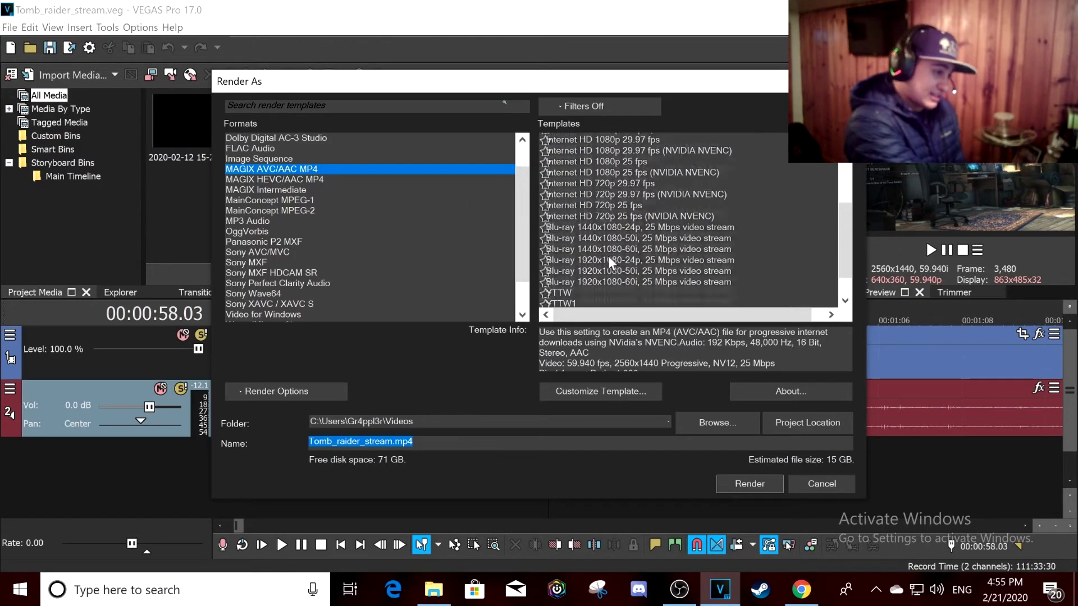
pyautogui.scroll(2, 645, 209)
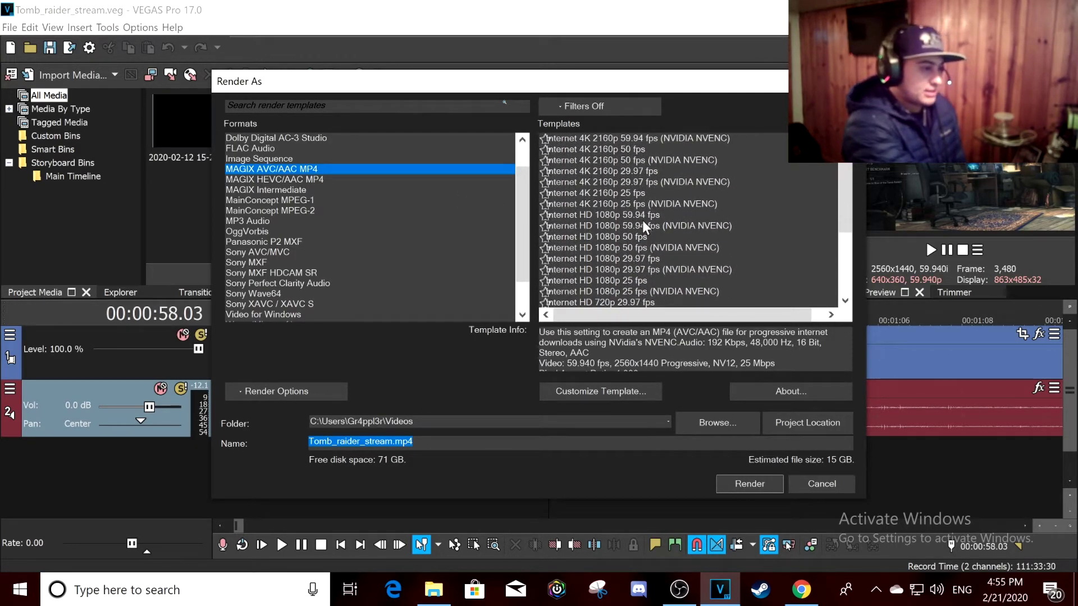
pyautogui.click(643, 223)
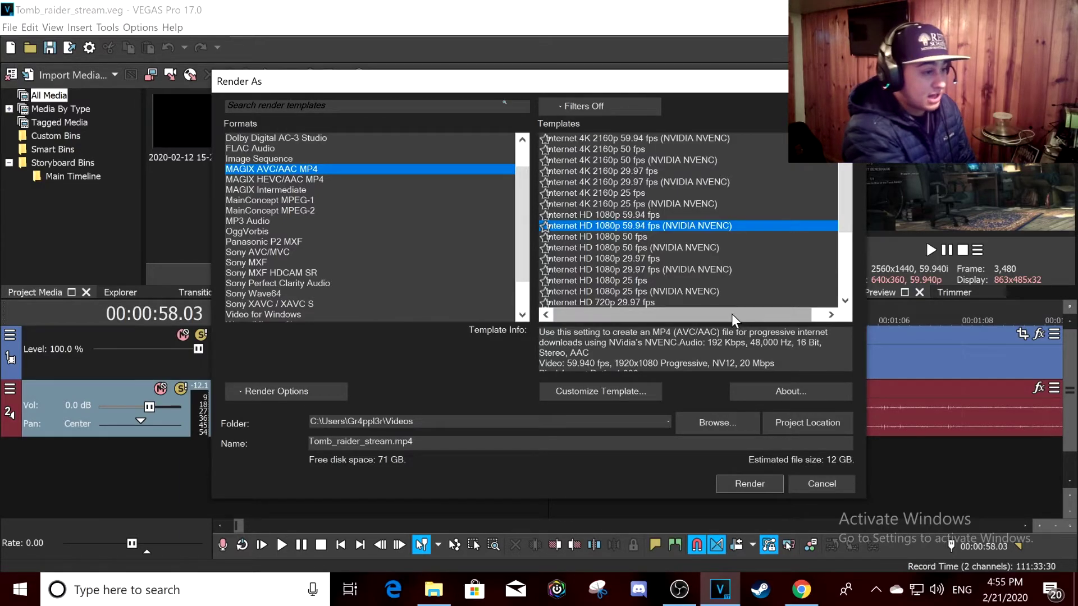
pyautogui.click(650, 391)
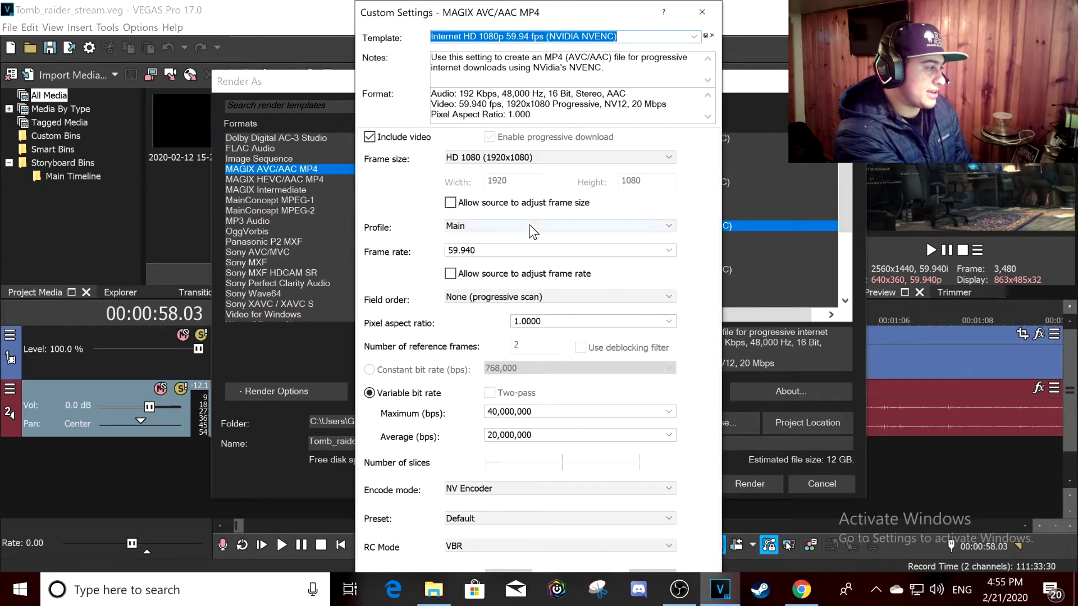
# - Set the profile to High, change maximum bitrate from 40,000,000 to 2,000,000, and keep the Default preset
pyautogui.click(530, 225)
pyautogui.click(527, 260)
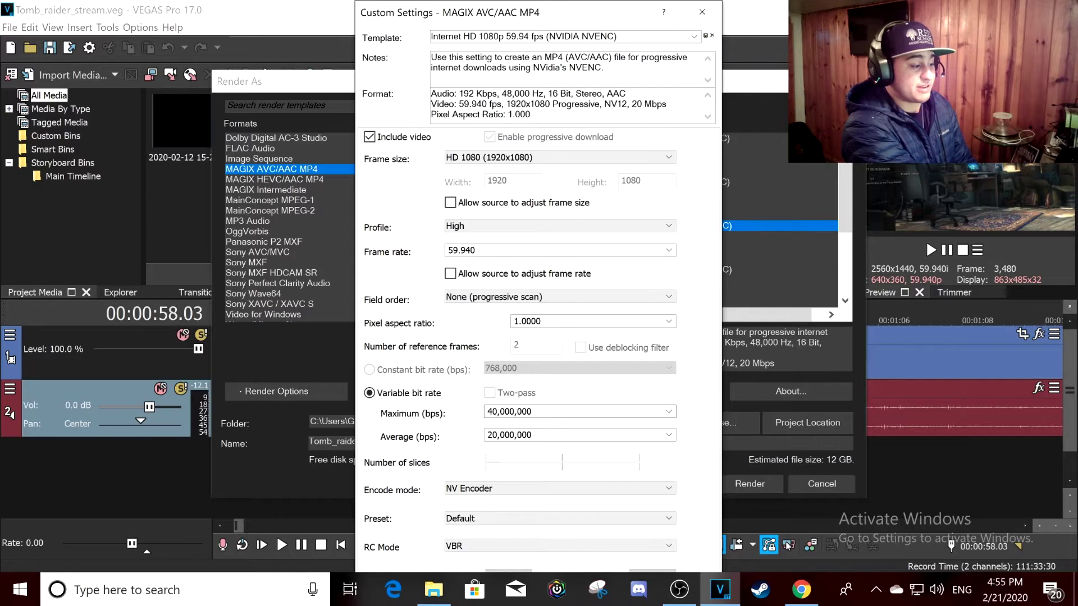
pyautogui.moveTo(536, 420); pyautogui.dragTo(402, 406)
pyautogui.write('20')
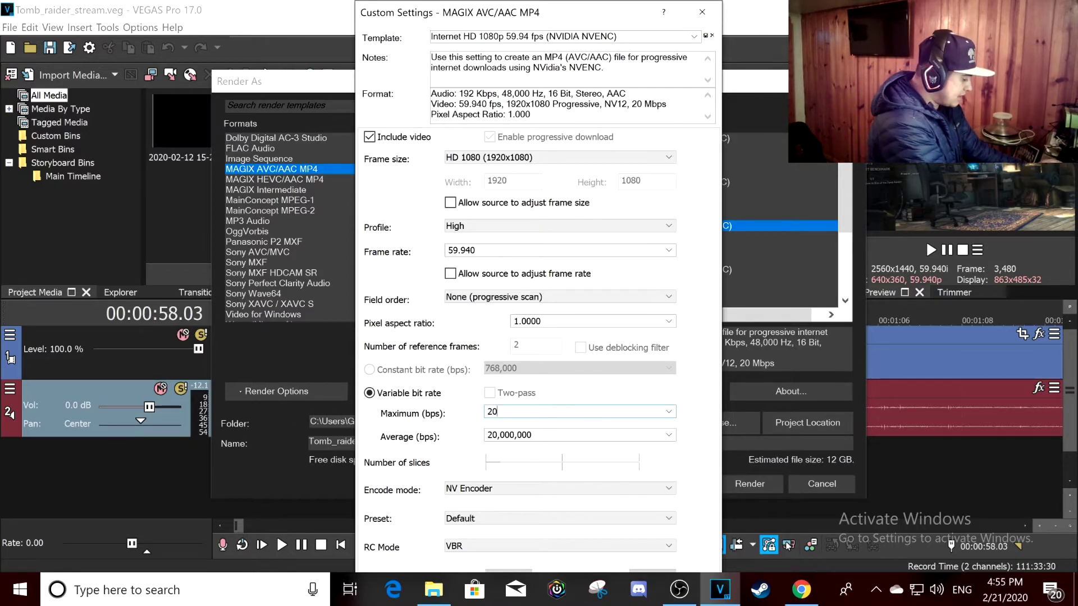
pyautogui.write(',000')
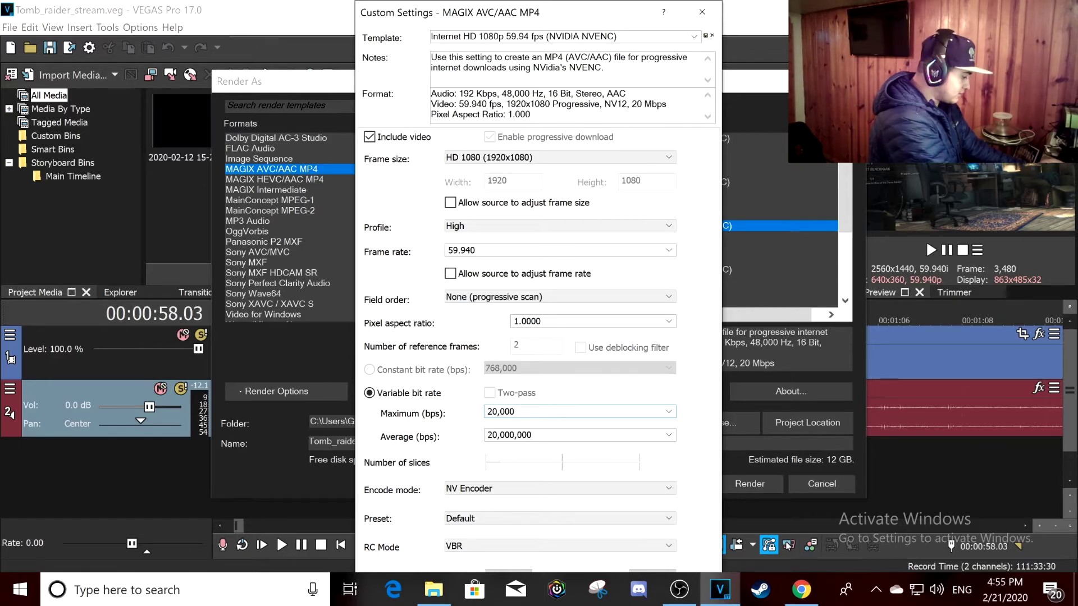
pyautogui.write(',00')
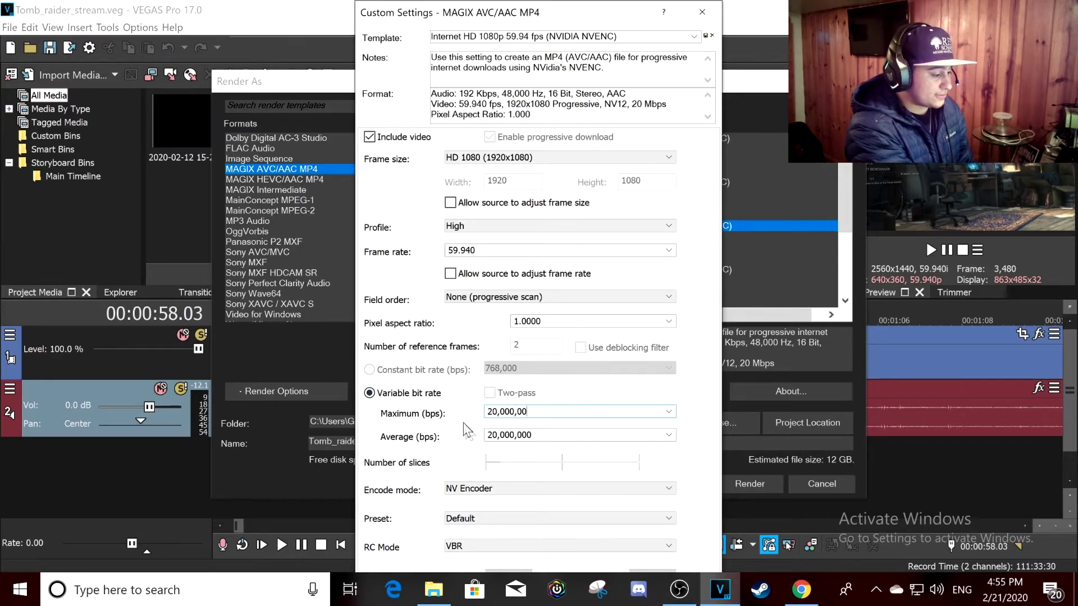
pyautogui.click(645, 523)
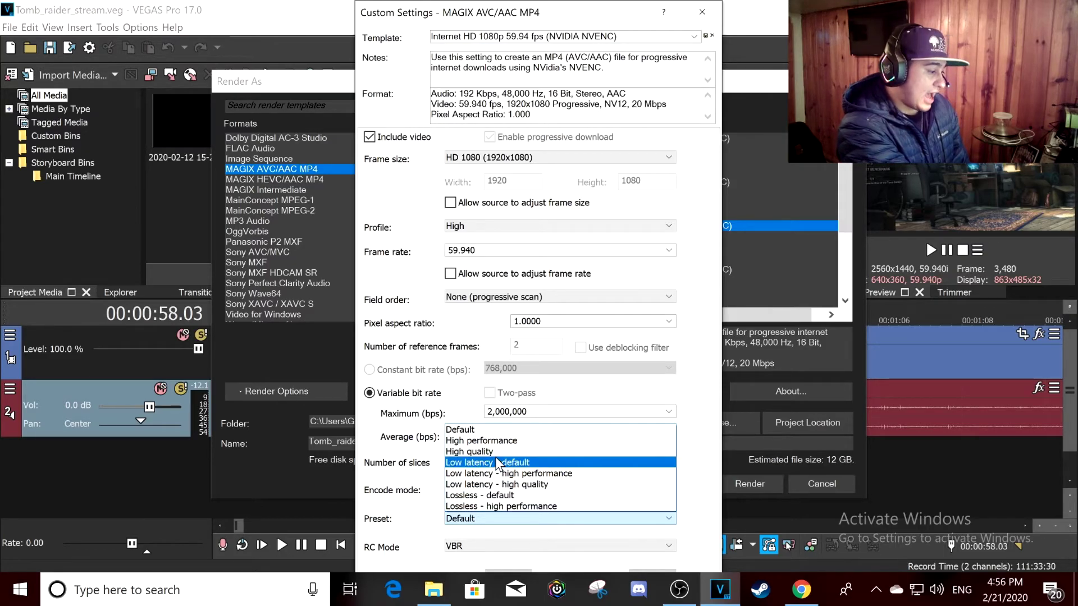
pyautogui.click(505, 429)
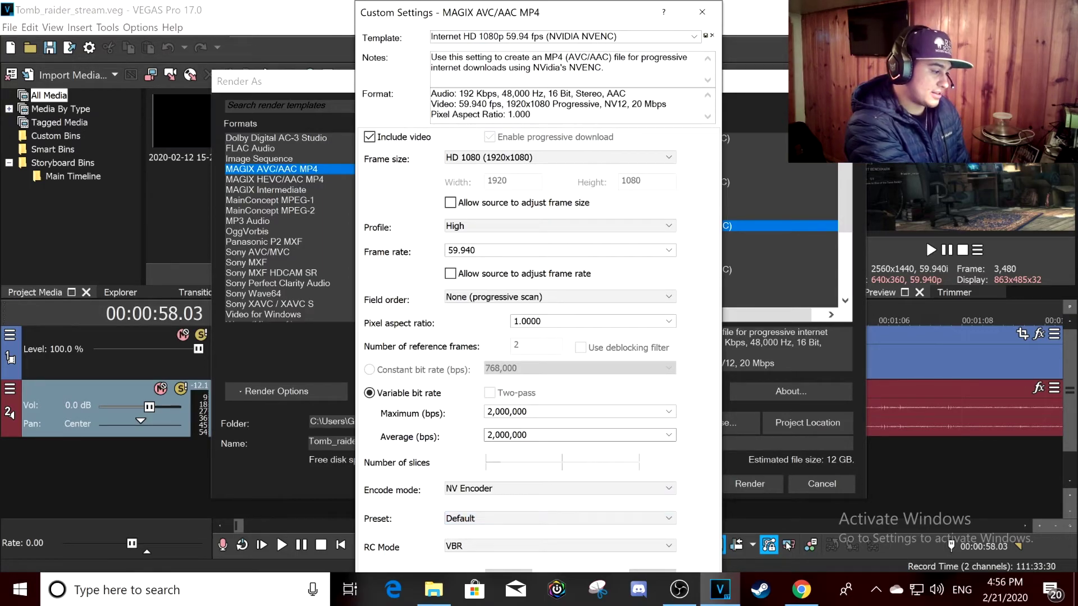
# - Edit the bitrates so maximum reads 20,000,000 and average 2,000,000, then close Custom Settings
pyautogui.click(505, 435)
pyautogui.press('End')
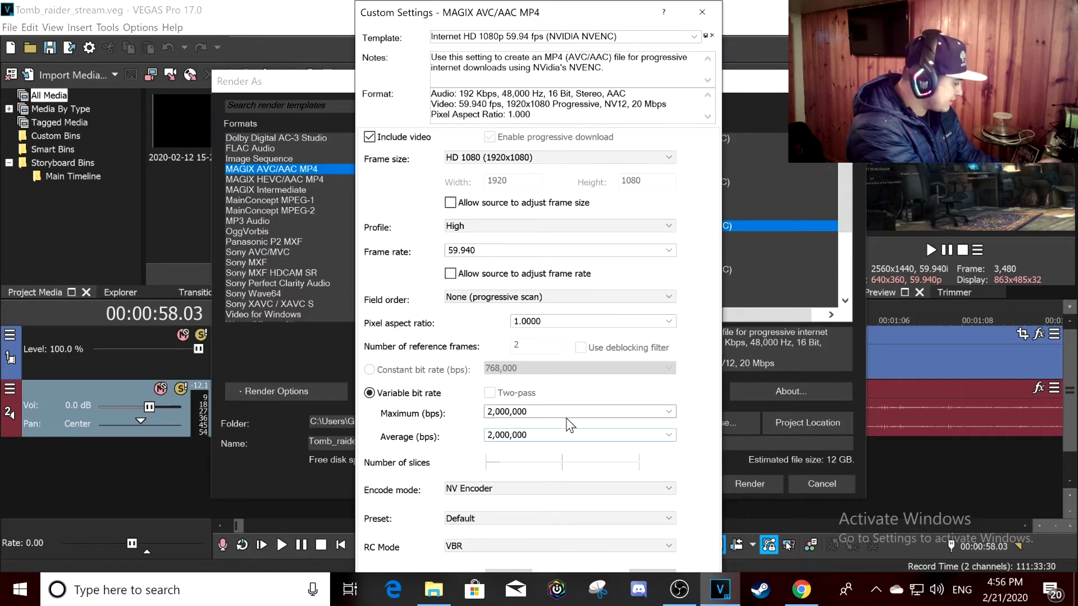
pyautogui.write('0')
pyautogui.hotkey('shift', 'Tab')
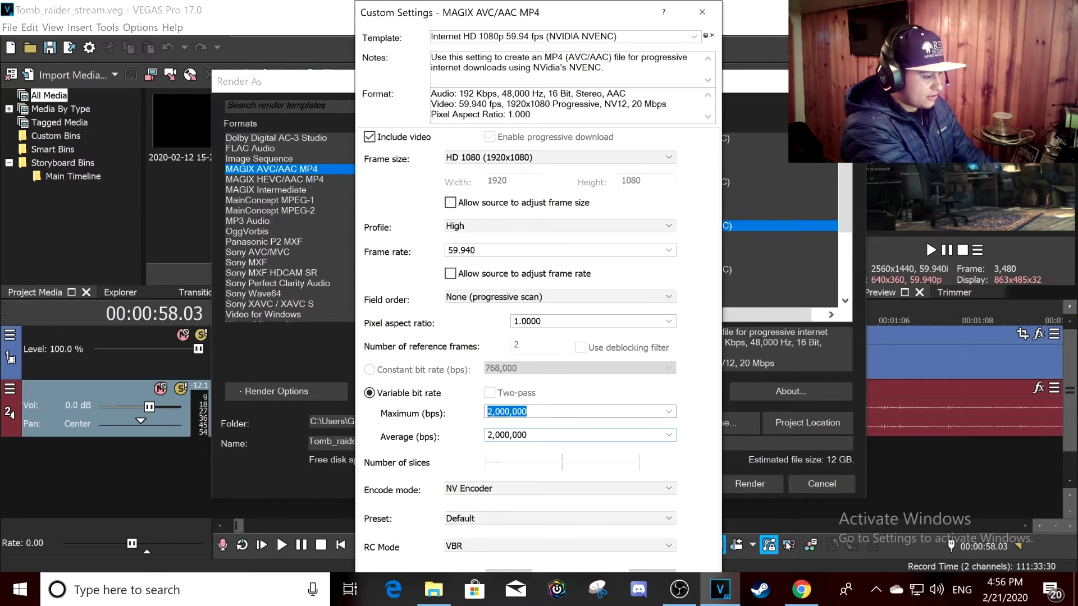
pyautogui.press('Home')
pyautogui.press('Right')
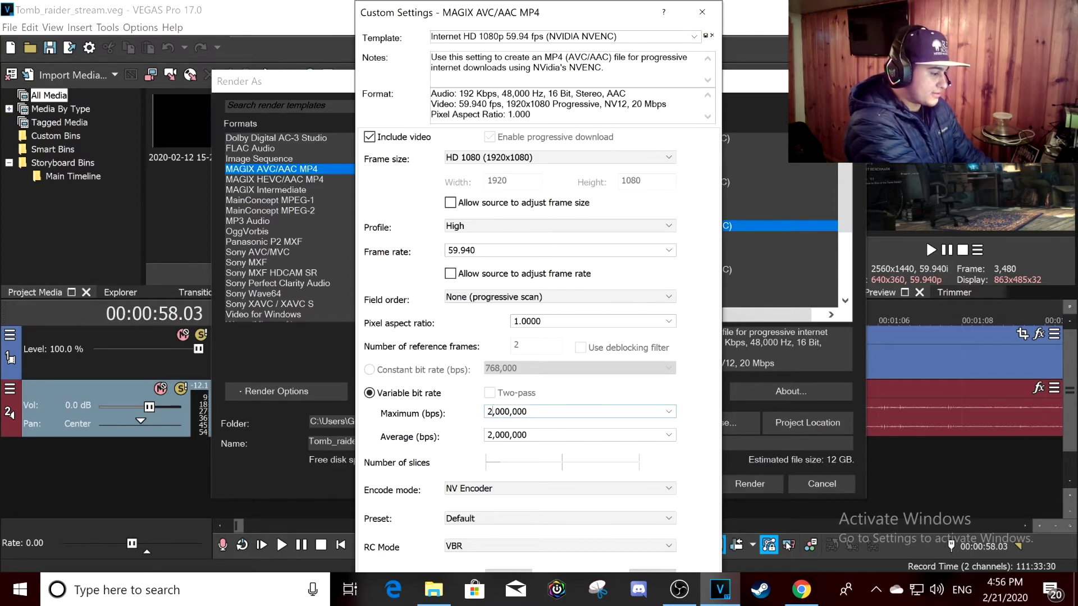
pyautogui.write('0')
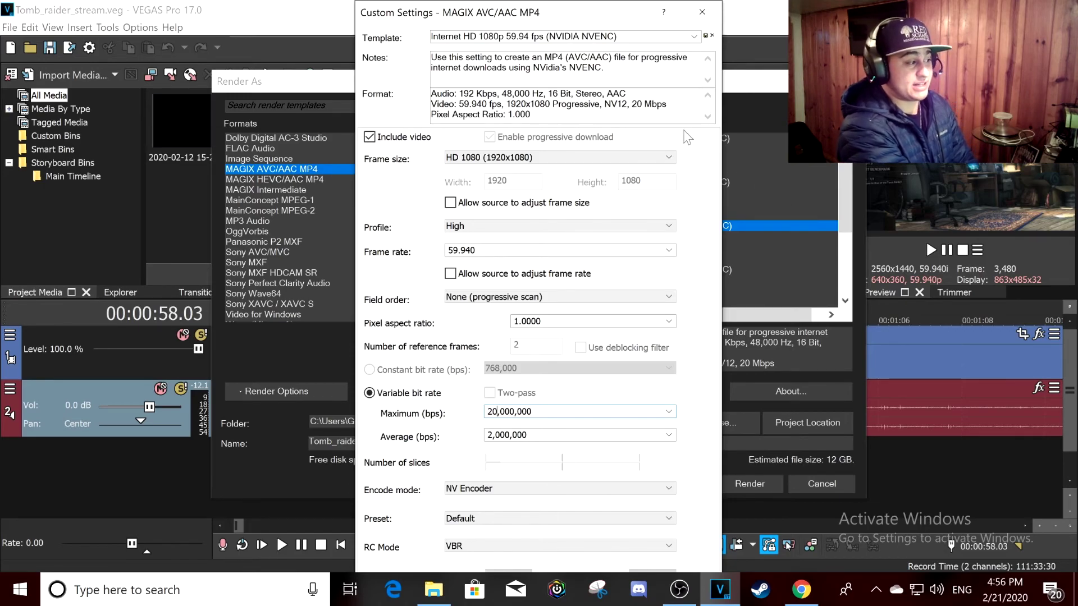
pyautogui.click(702, 12)
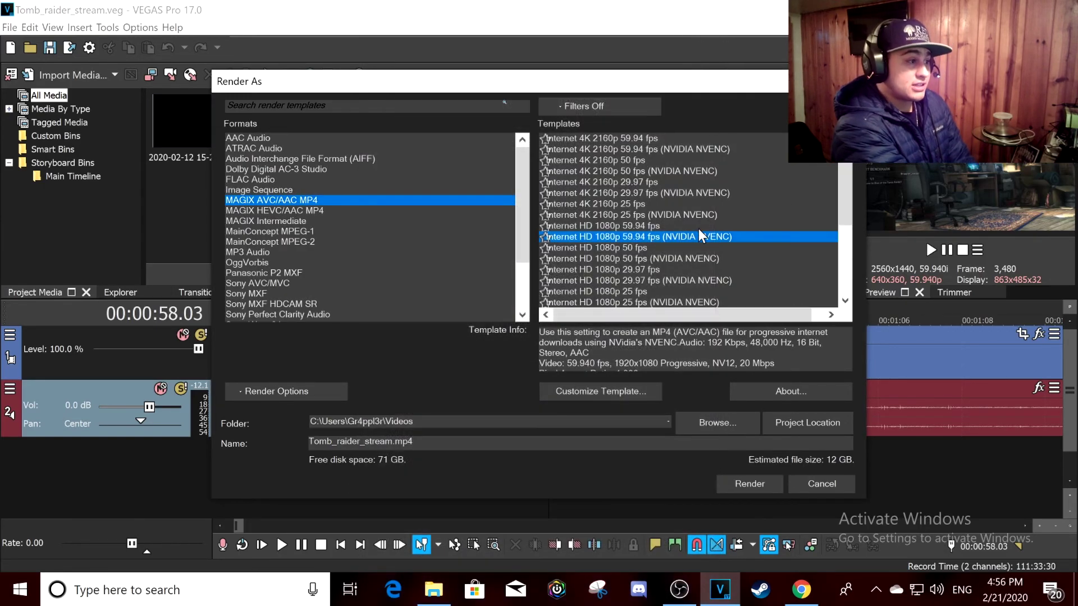
# - Cancel the Render As dialog to return to the Tomb_raider_stream.veg timeline
pyautogui.click(821, 483)
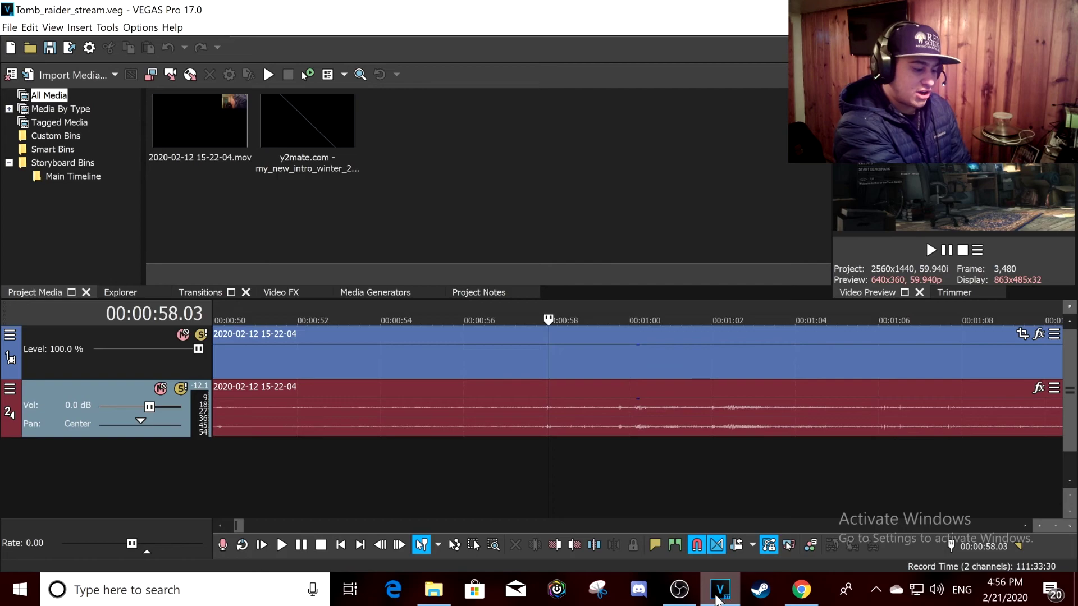
pyautogui.moveTo(689, 600)
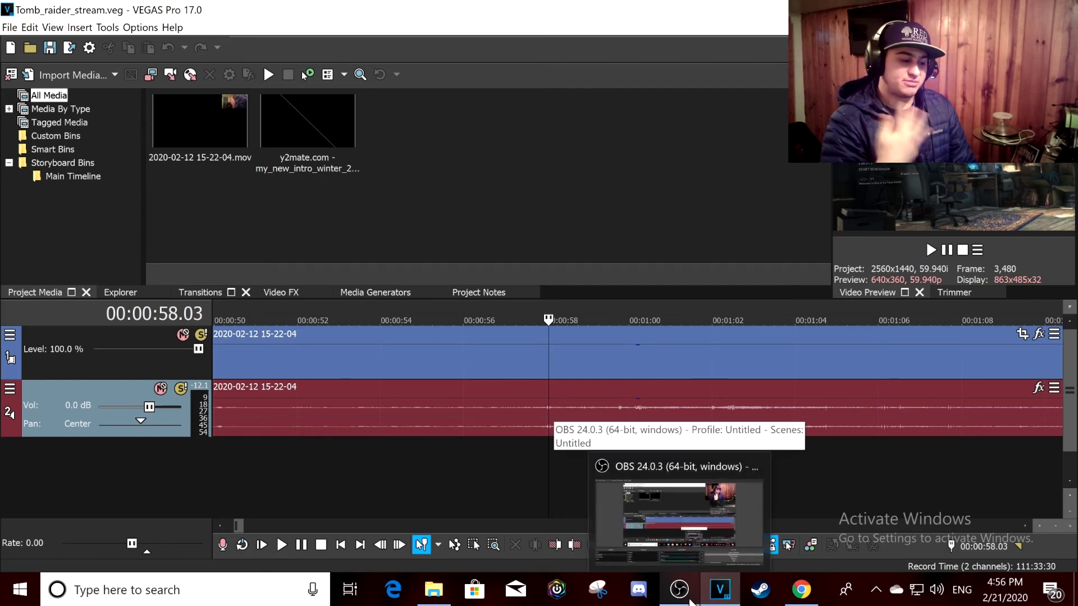